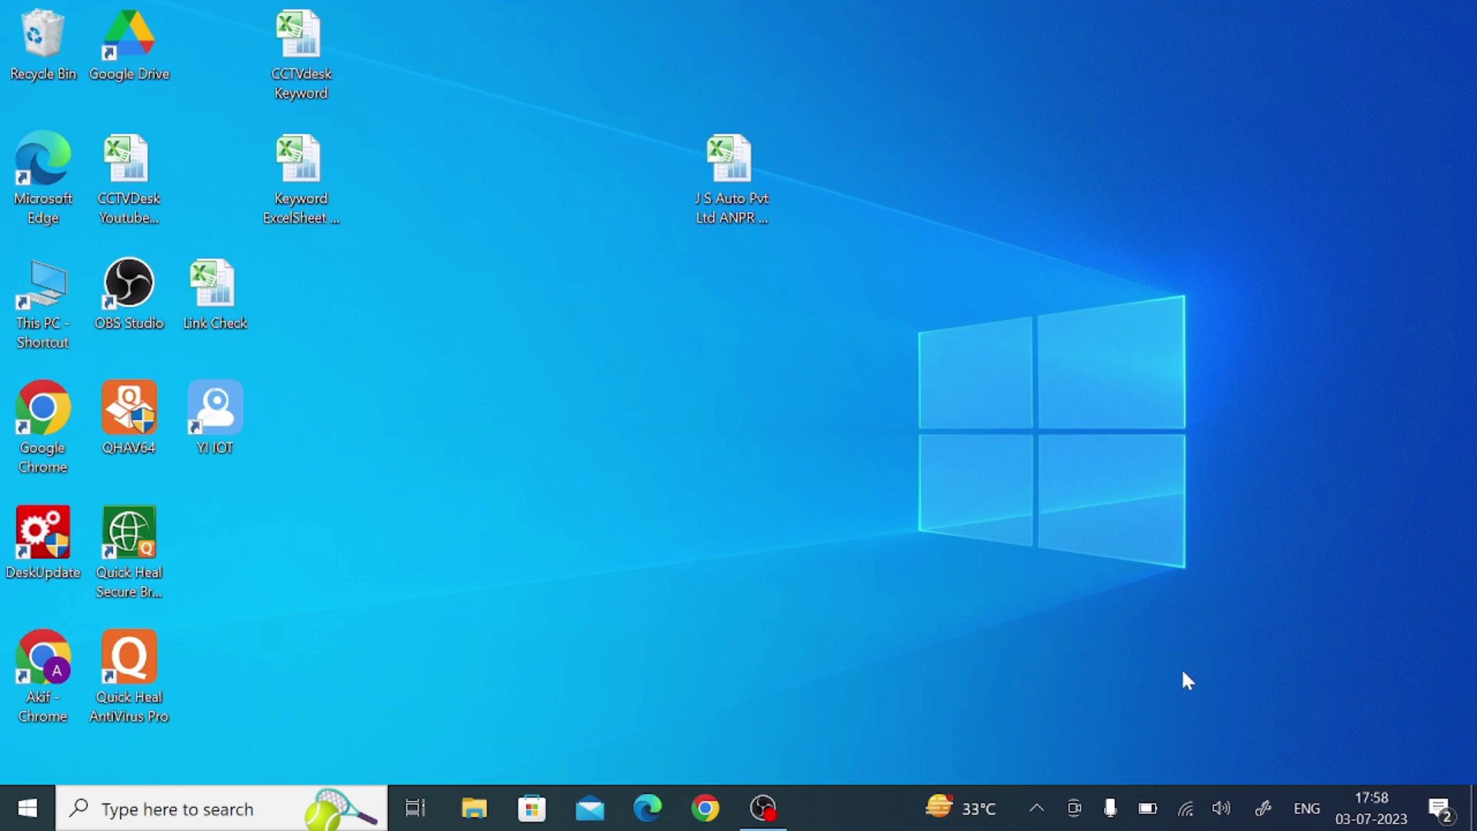
Step: Open Chrome with a profile, search 'uyc pro for pc', and open the cctvdesk.com result
left_click(713, 822)
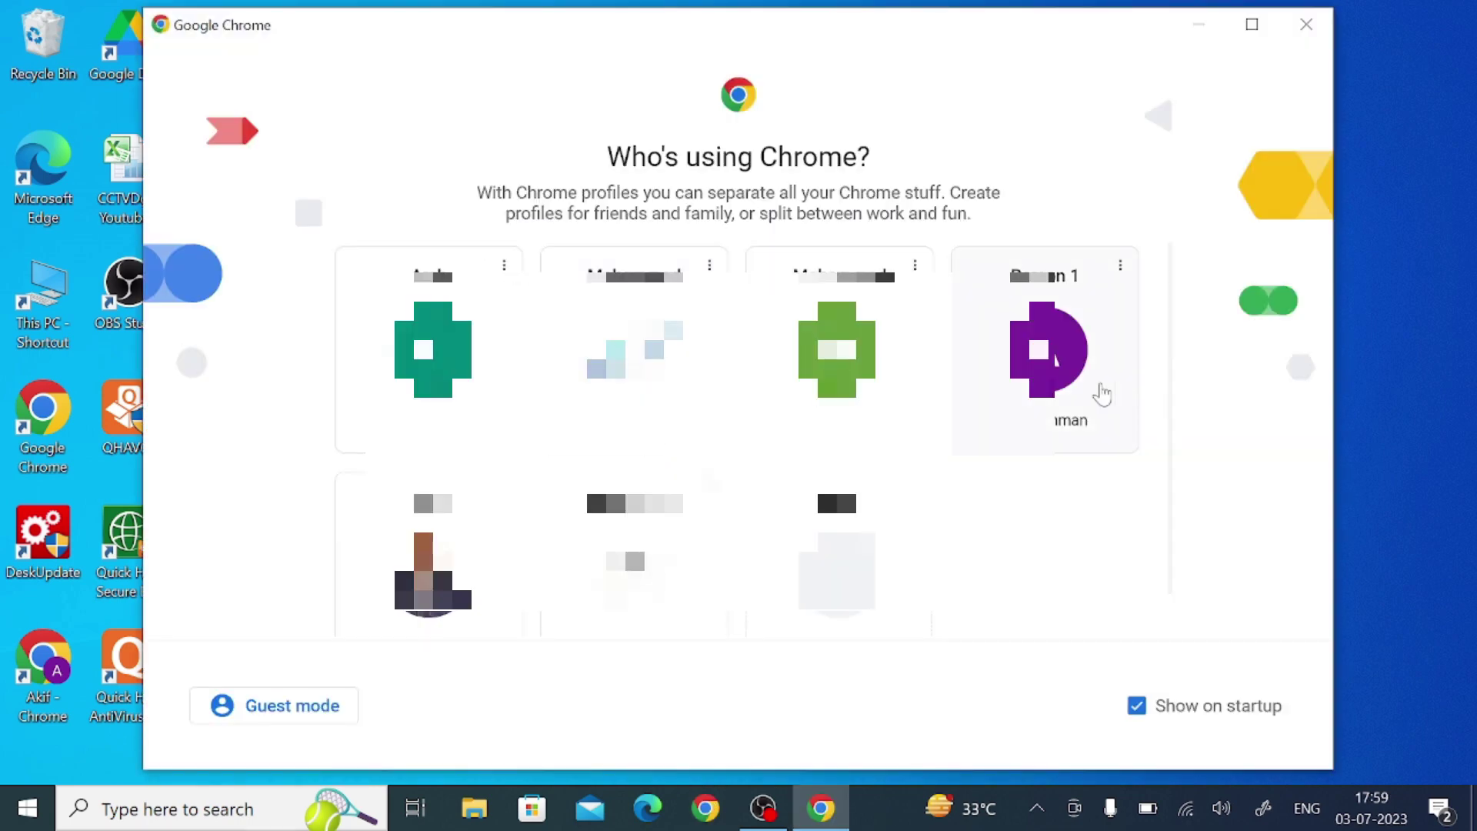
left_click(1101, 392)
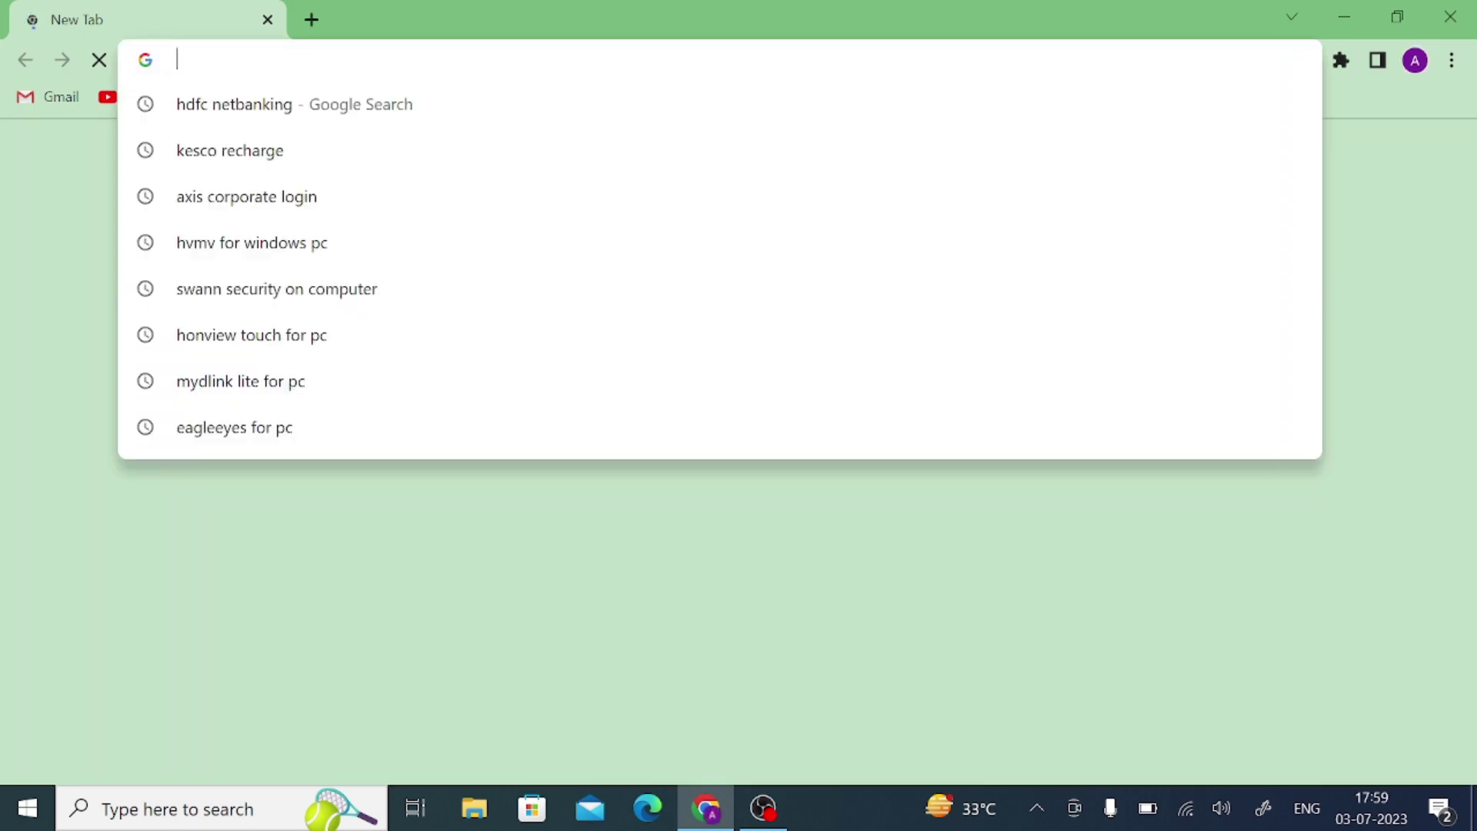
type("uyc pro for pc")
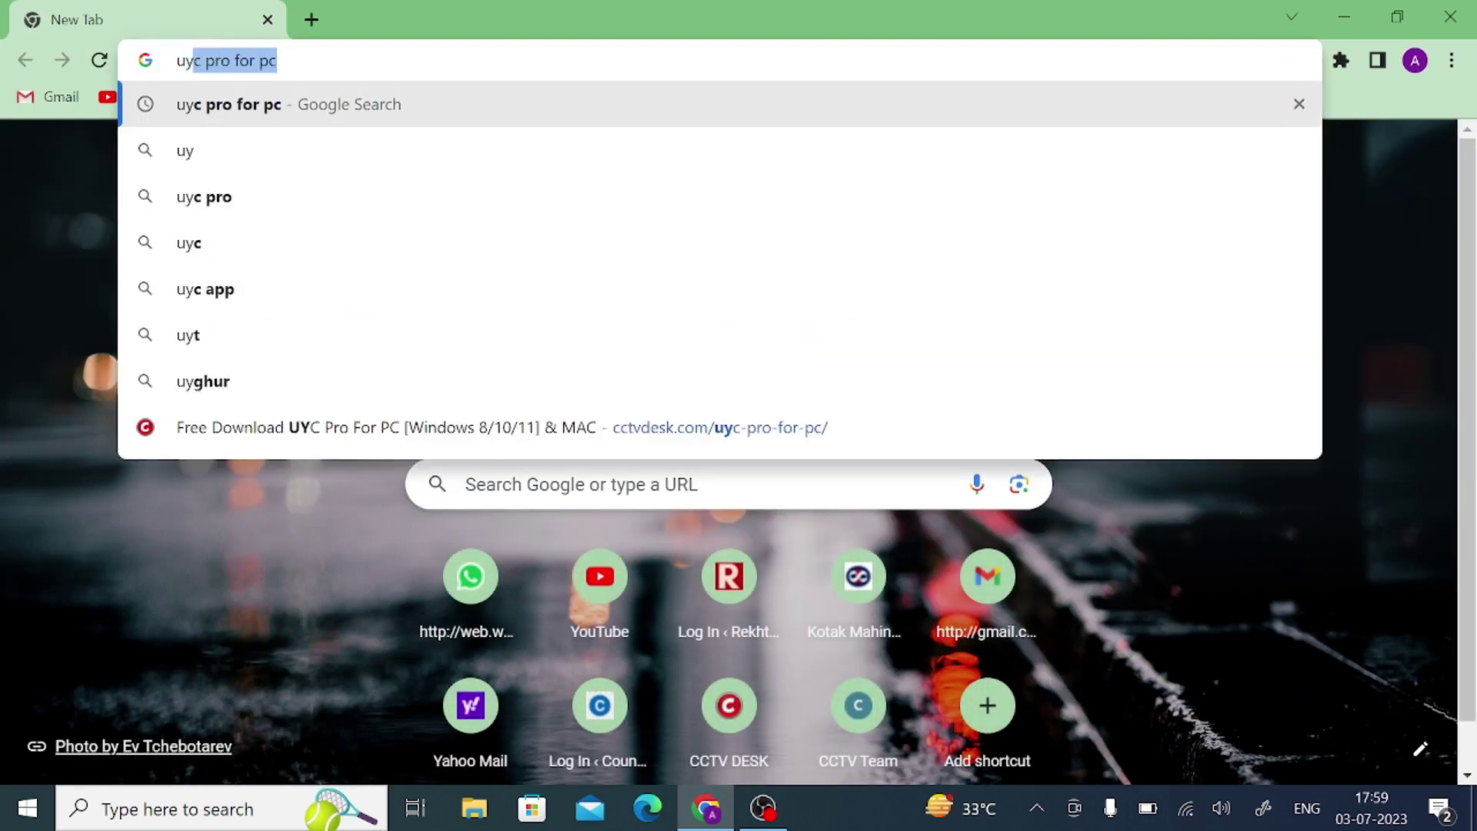
left_click(356, 110)
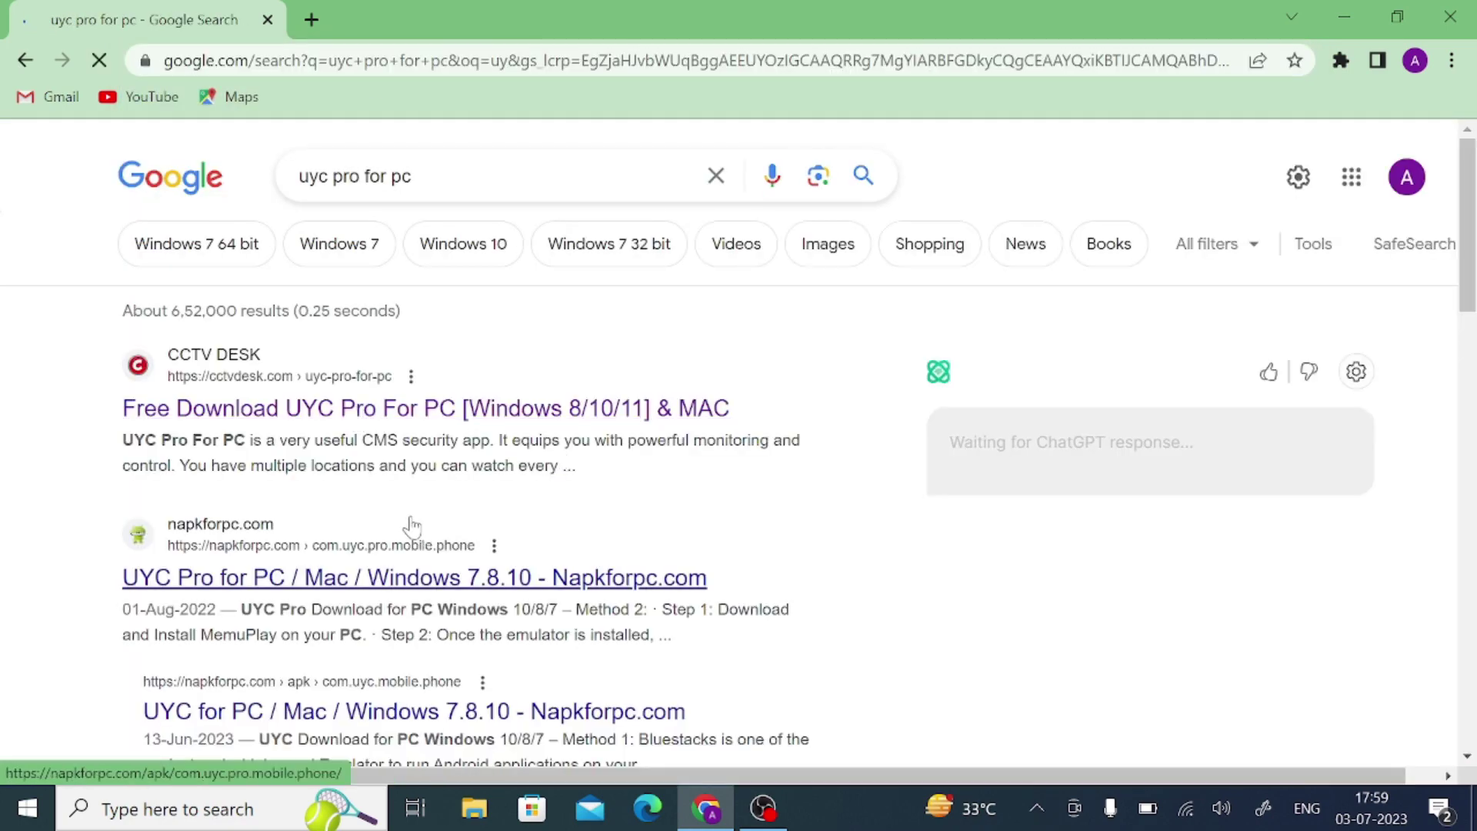
scroll(323, 485, "down", 4)
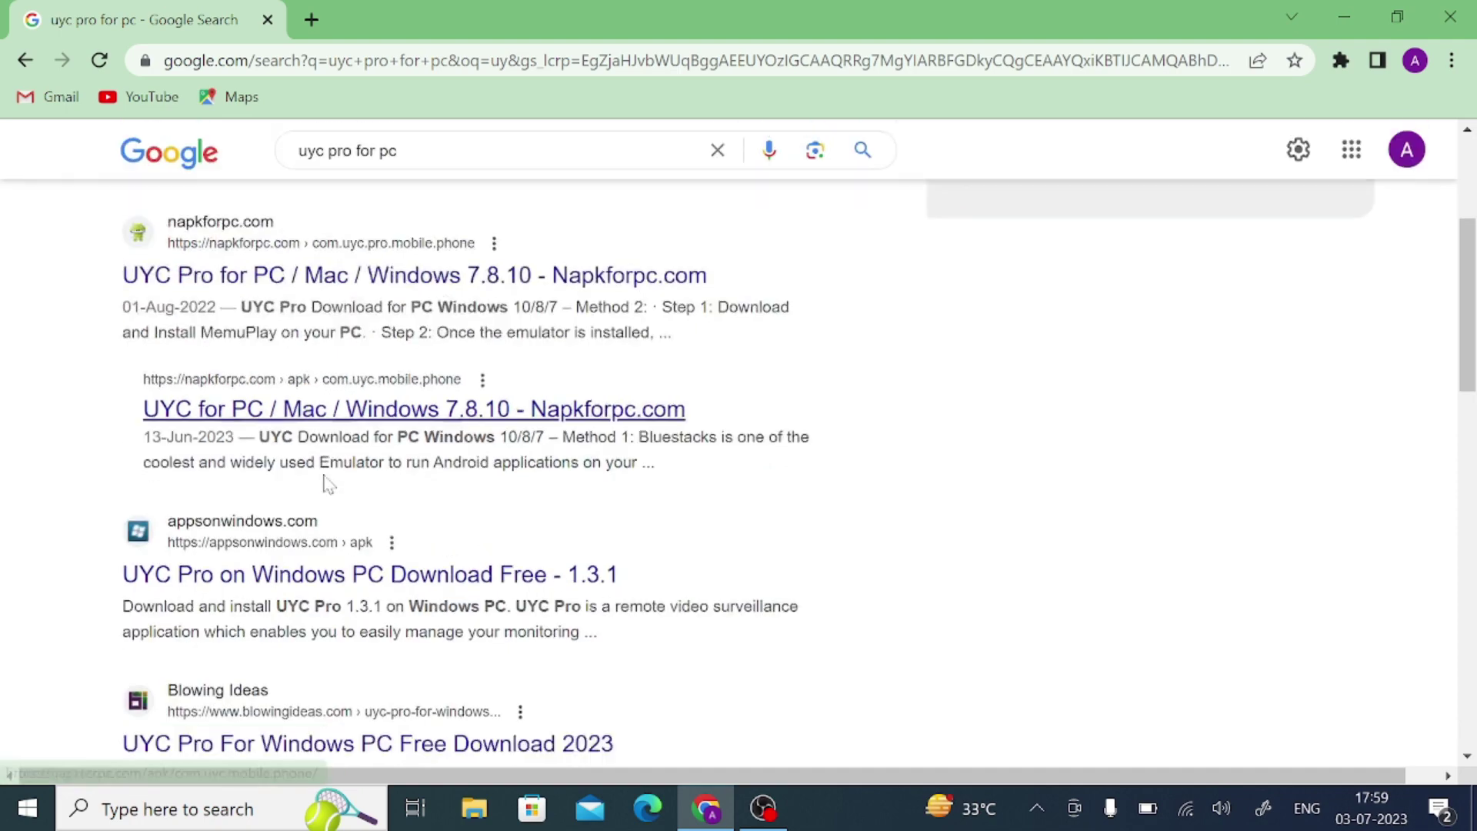
scroll(325, 484, "down", 4)
scroll(412, 476, "up", 8)
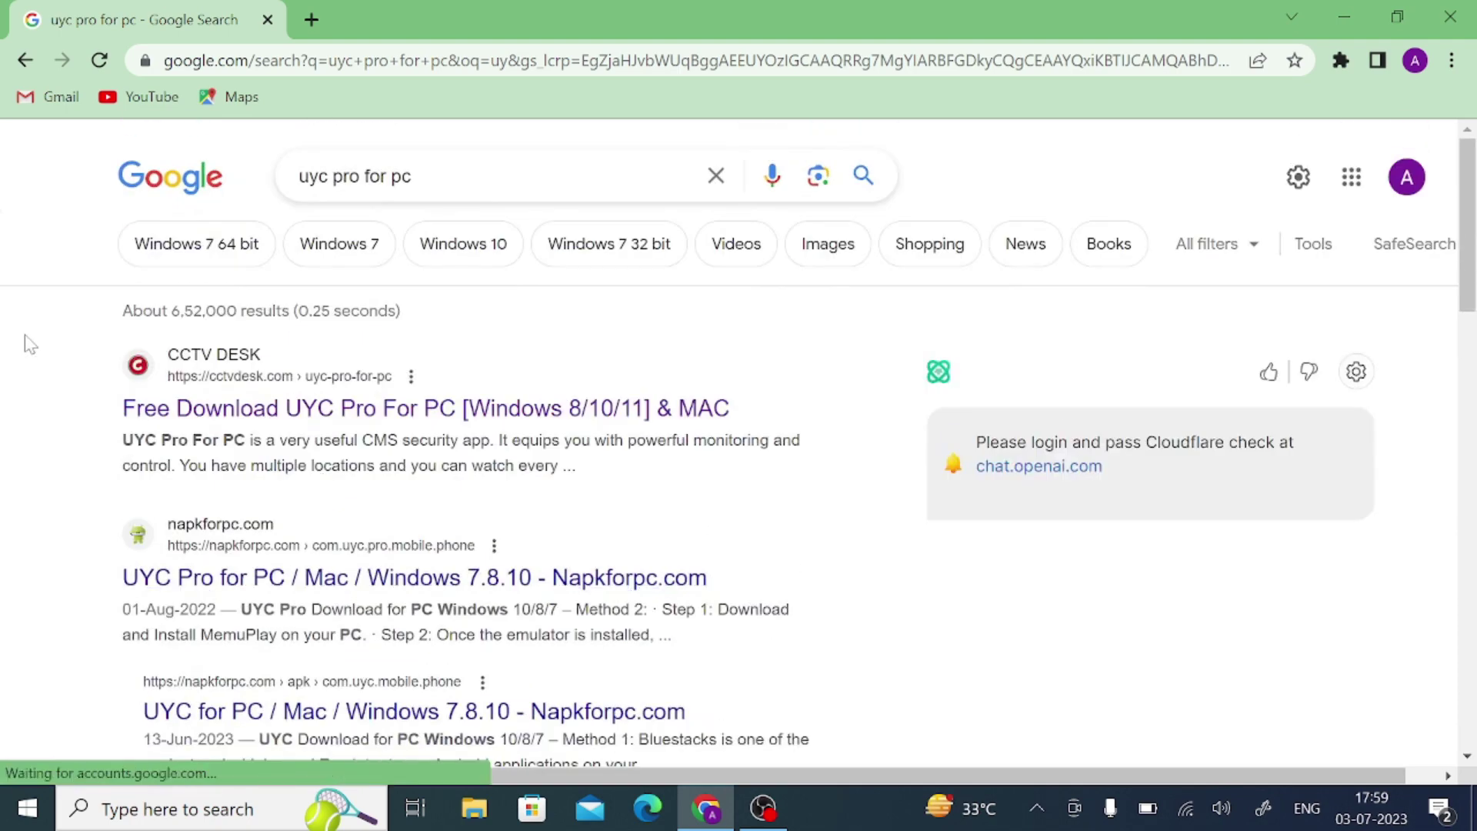
left_click(358, 421)
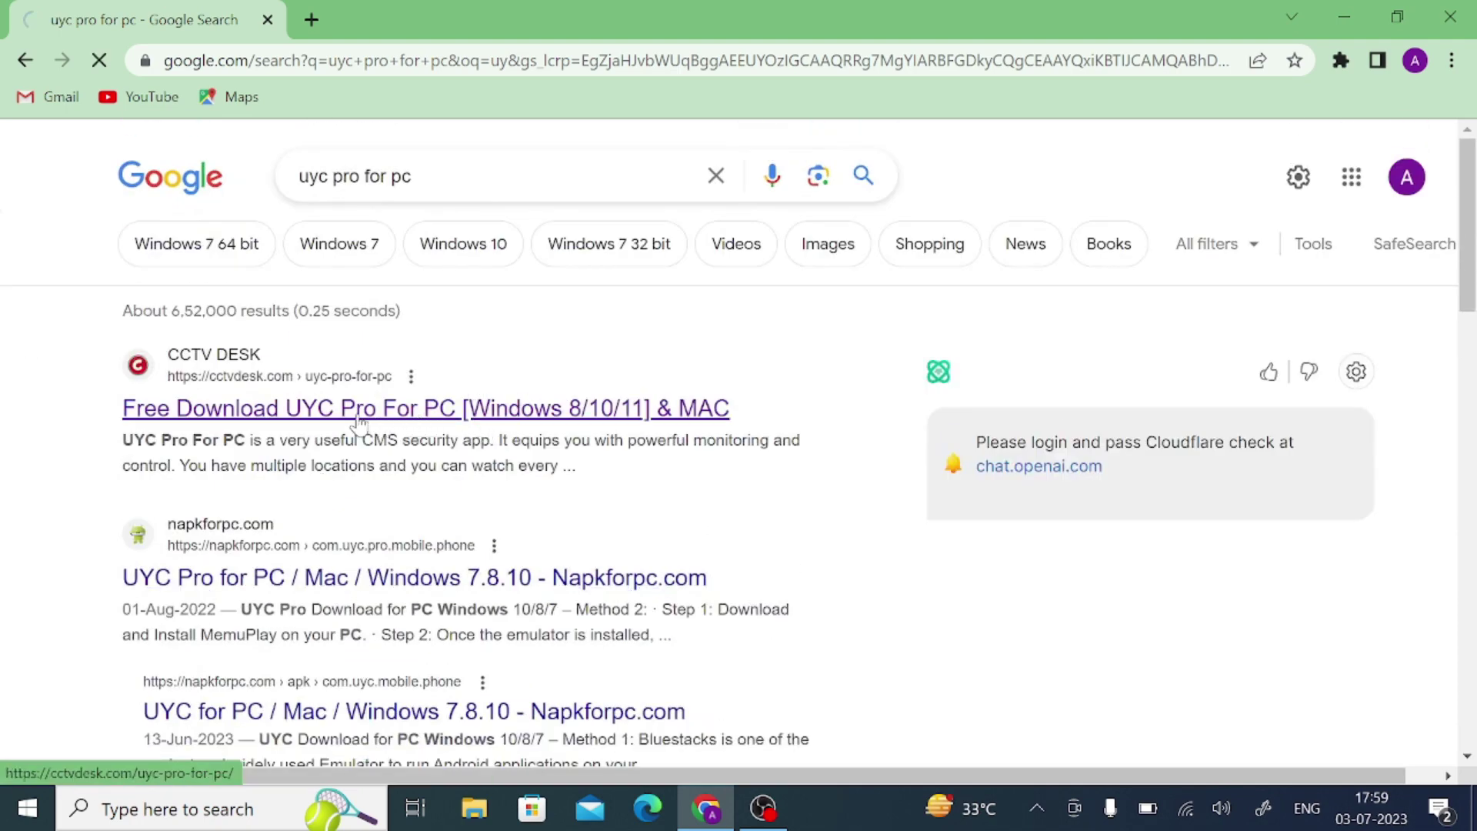
Step: Dismiss the advert in the UYC Pro article and follow the 'Download For PC Windows OS' link
scroll(497, 445, "down", 10)
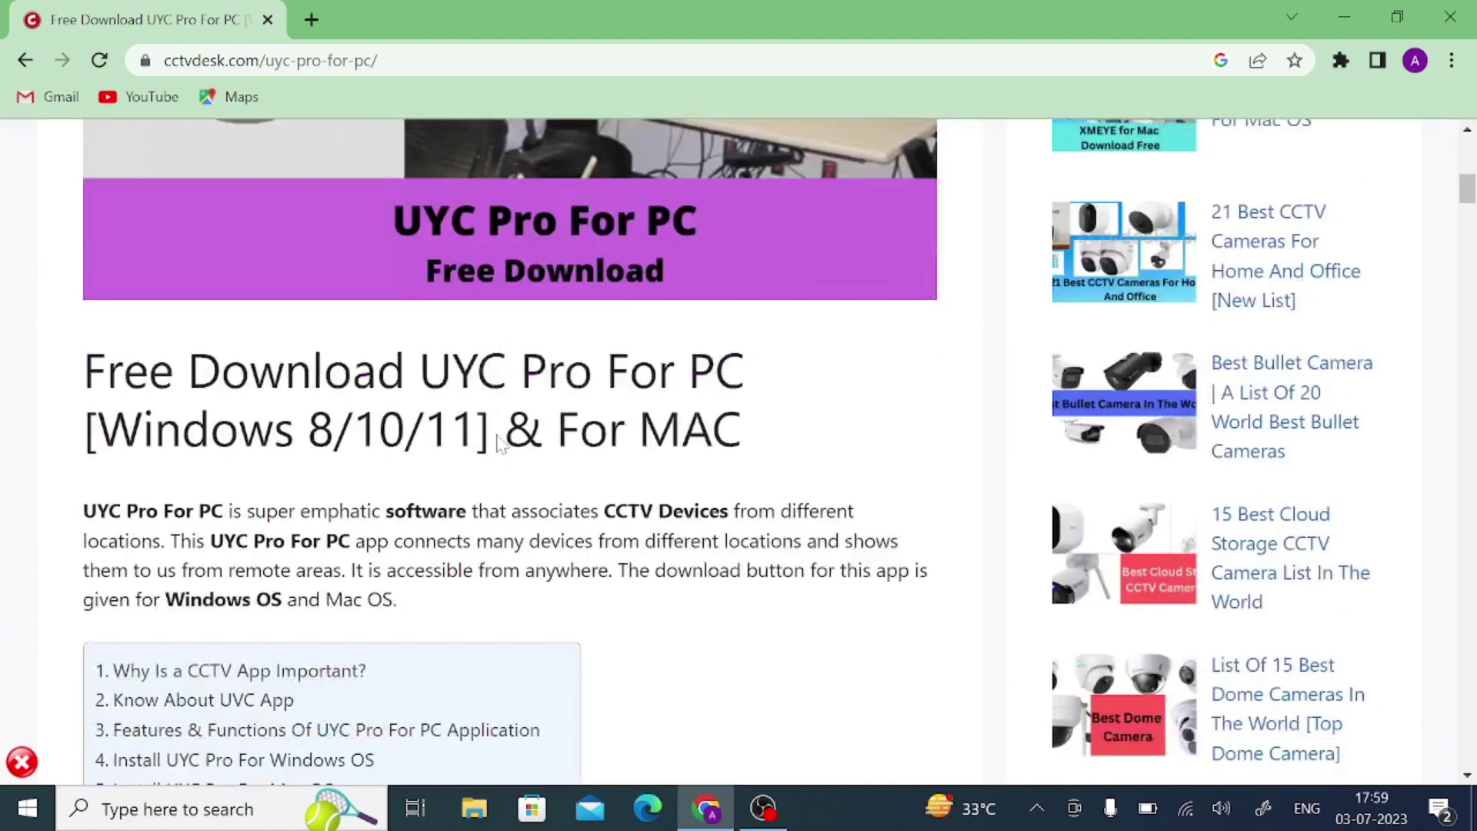
scroll(497, 442, "down", 10)
scroll(693, 307, "up", 2)
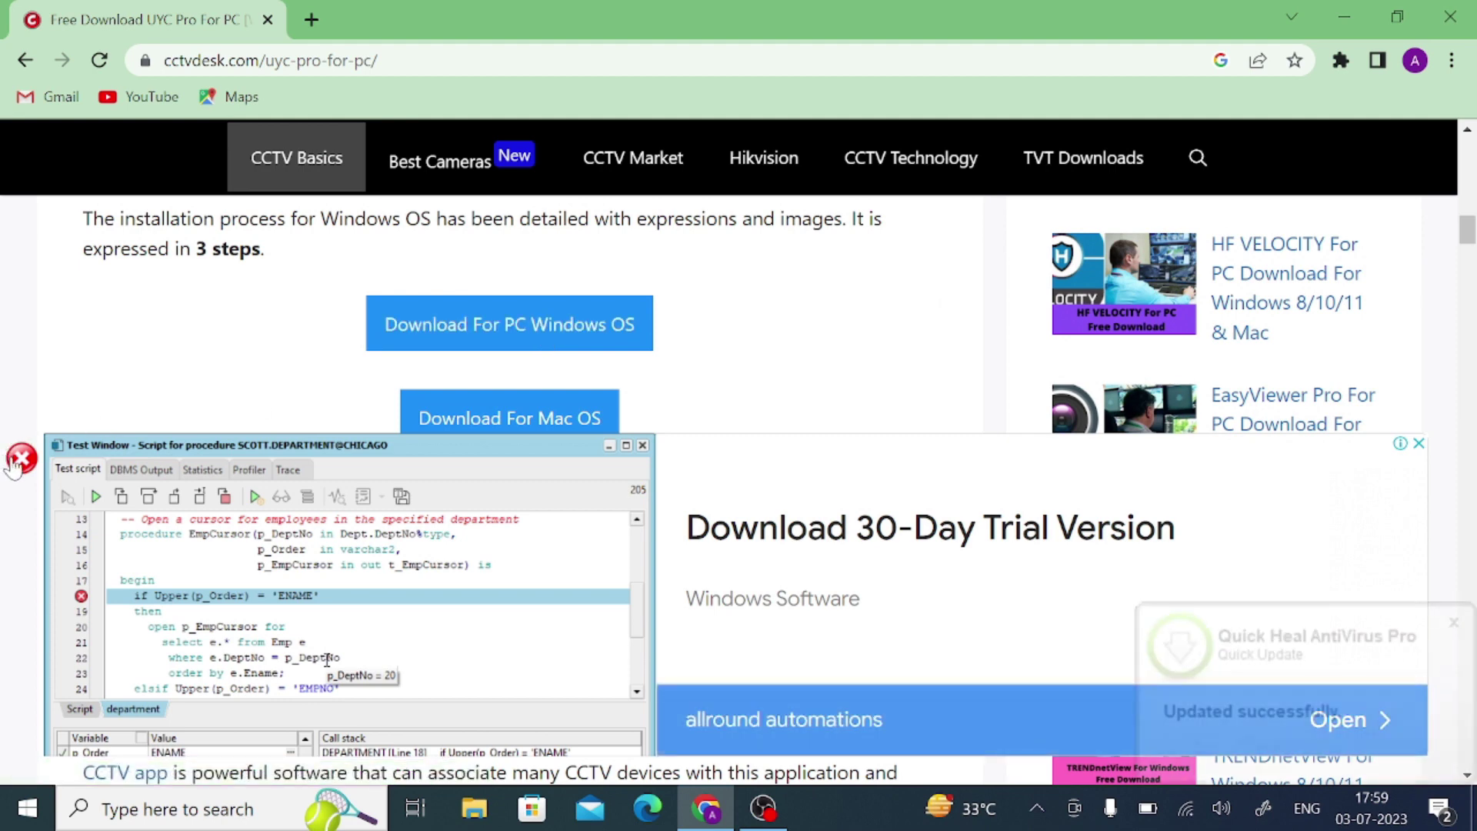
left_click(20, 460)
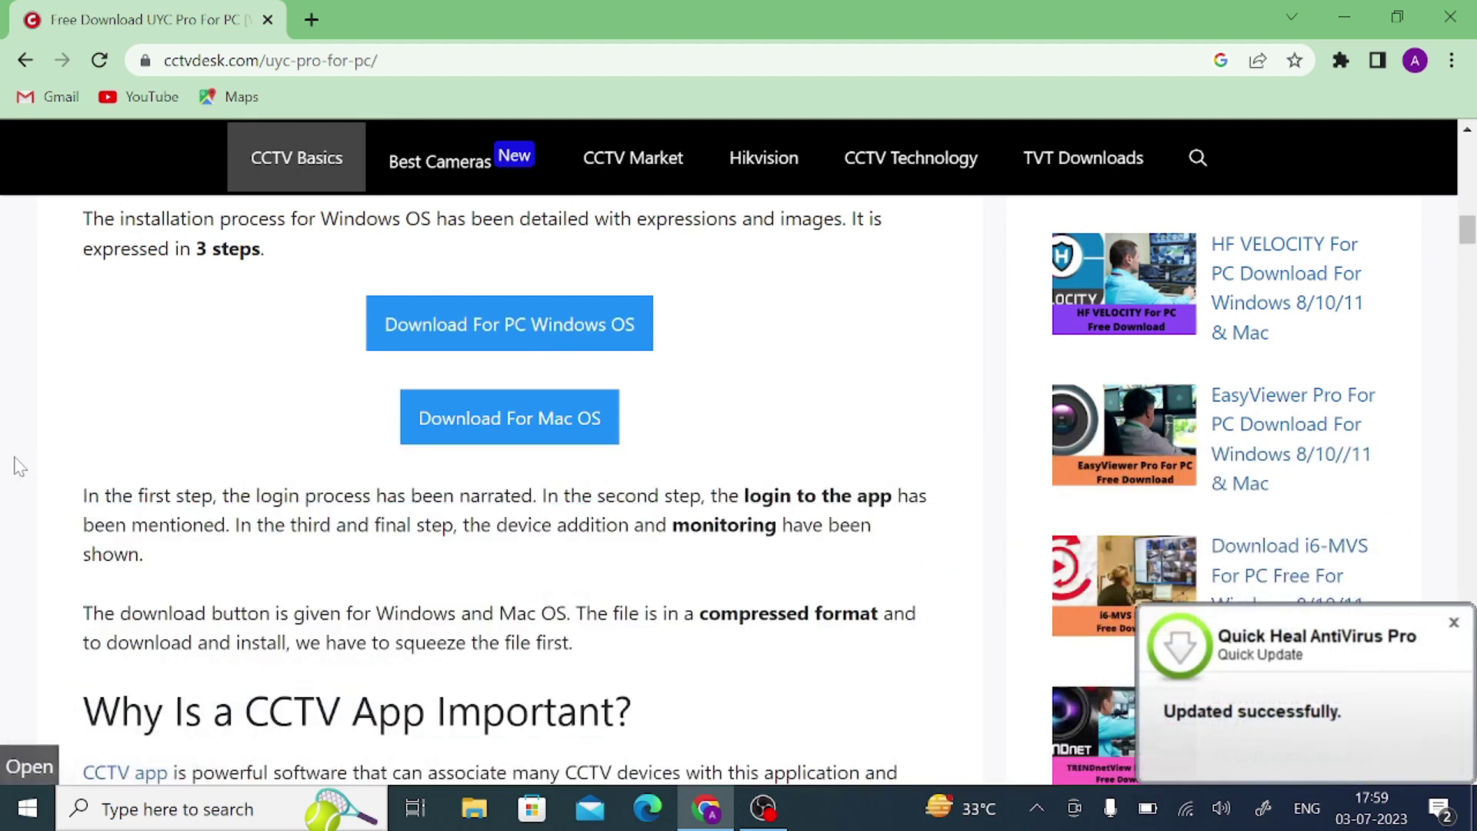
left_click(528, 339)
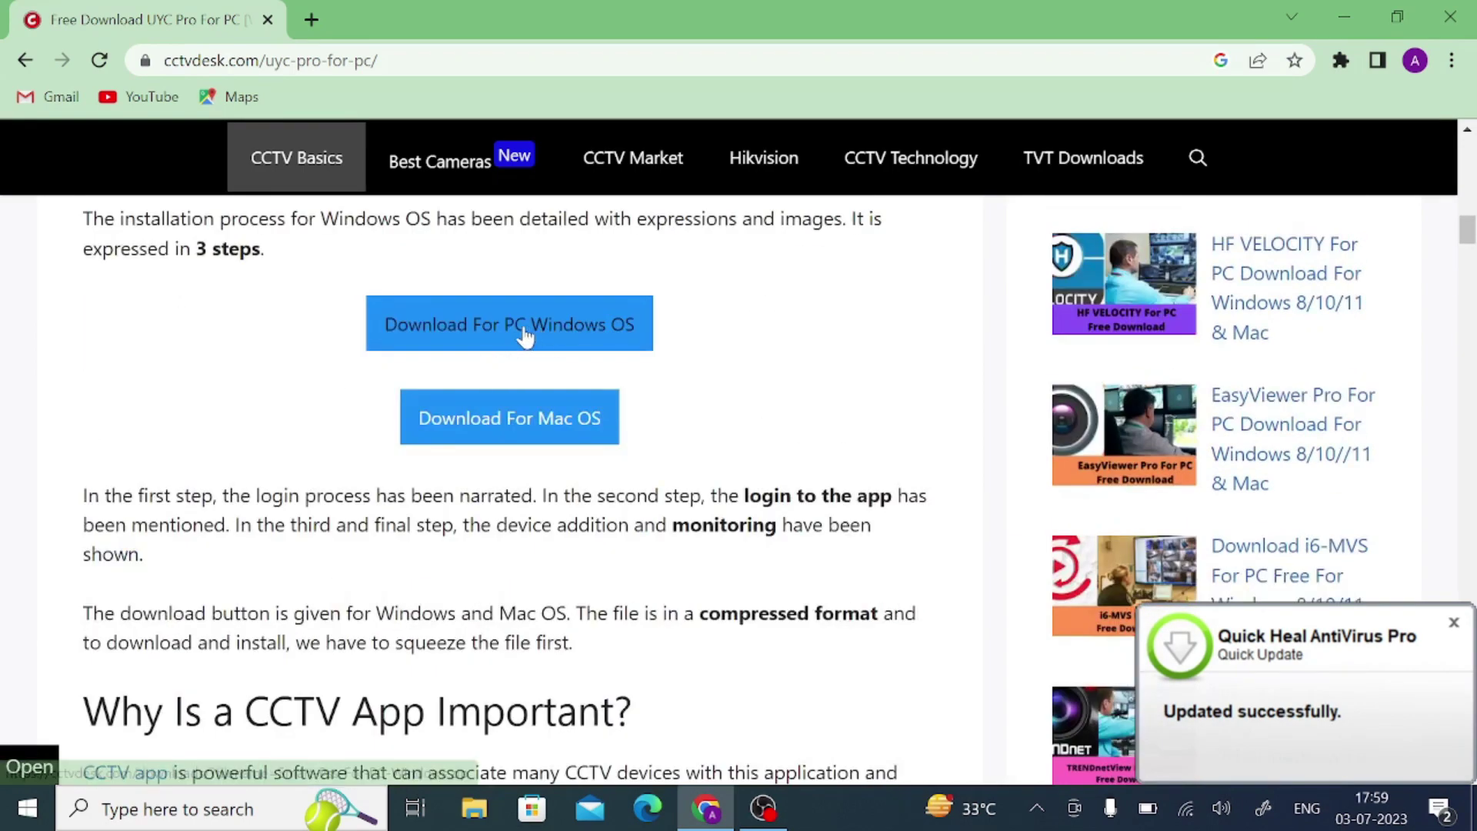
left_click(502, 336)
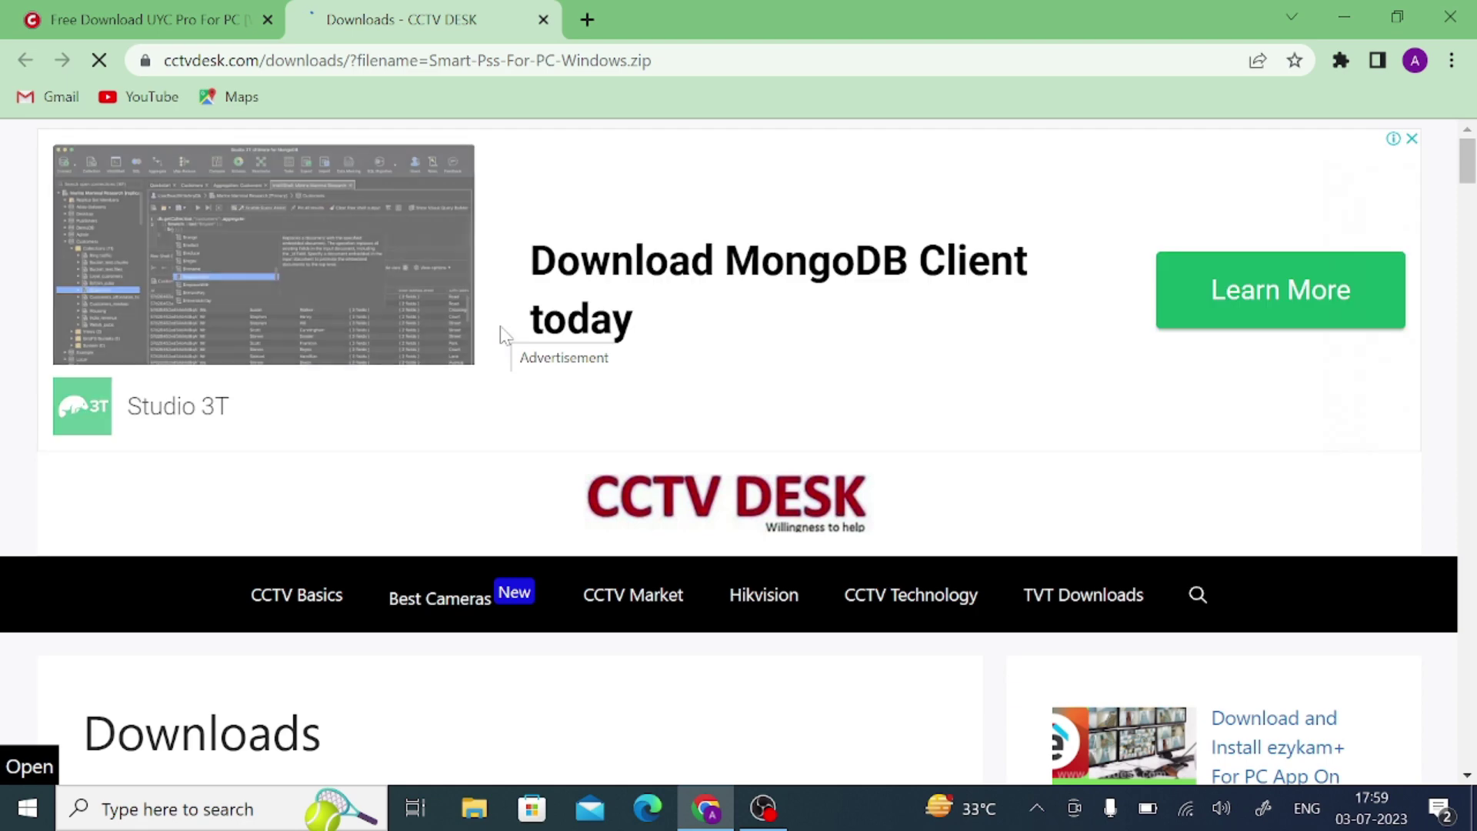
Step: Download Smart-Pss-For-PC-Windows.zip from the green download button, then close the full-page advert
scroll(499, 339, "down", 7)
scroll(496, 343, "down", 3)
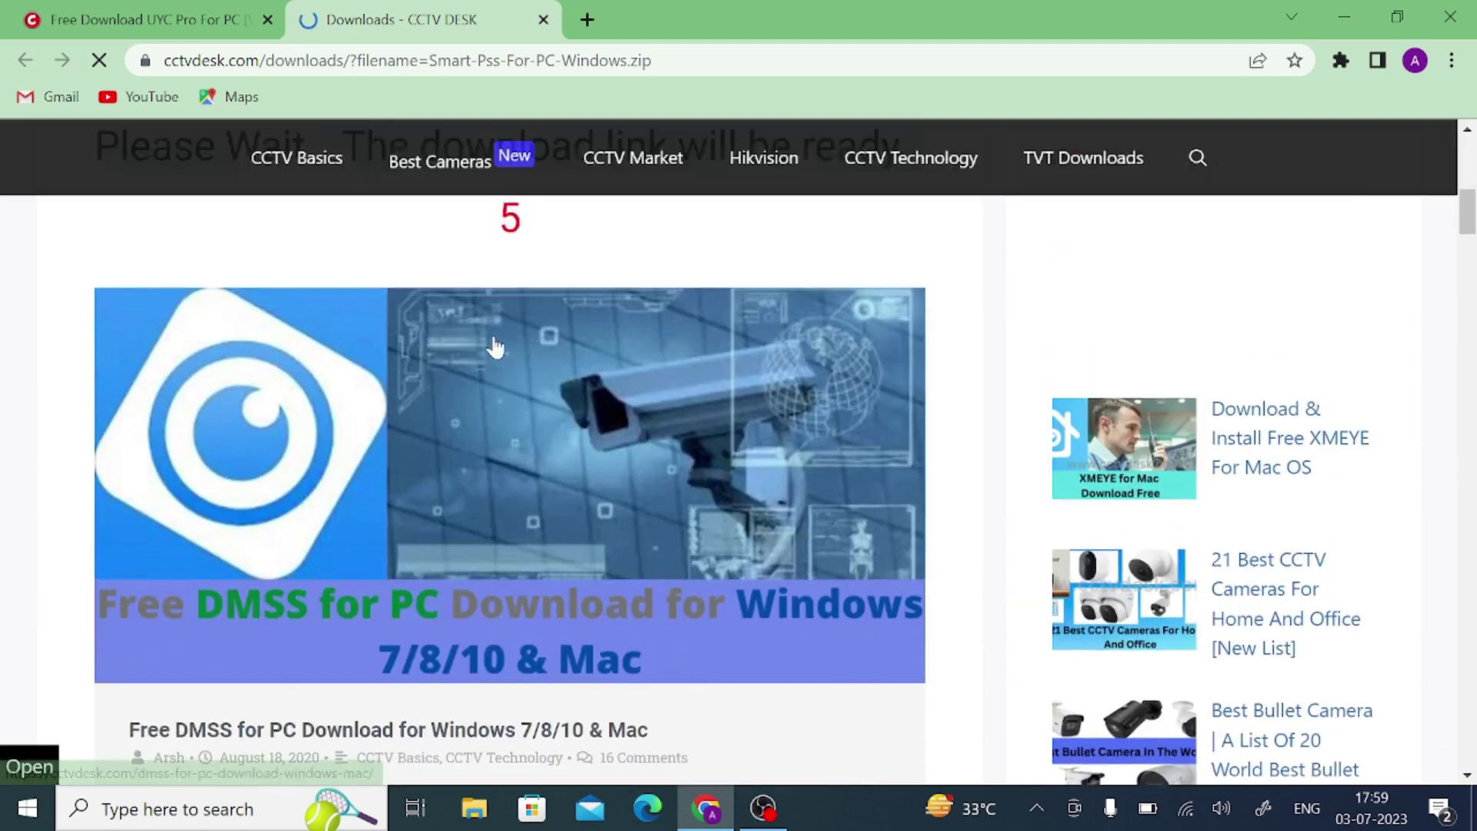
scroll(495, 343, "up", 3)
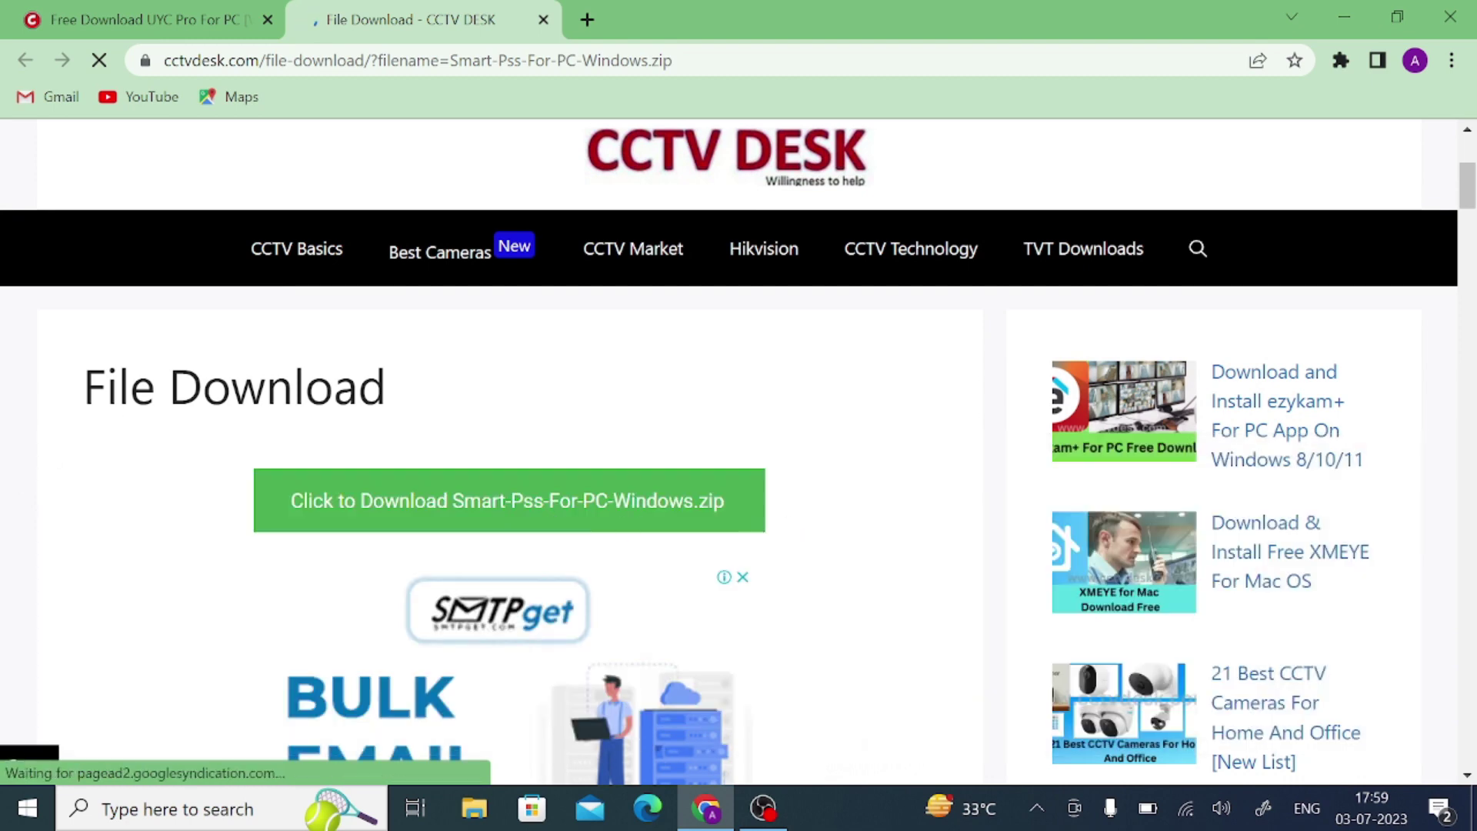
scroll(578, 533, "down", 3)
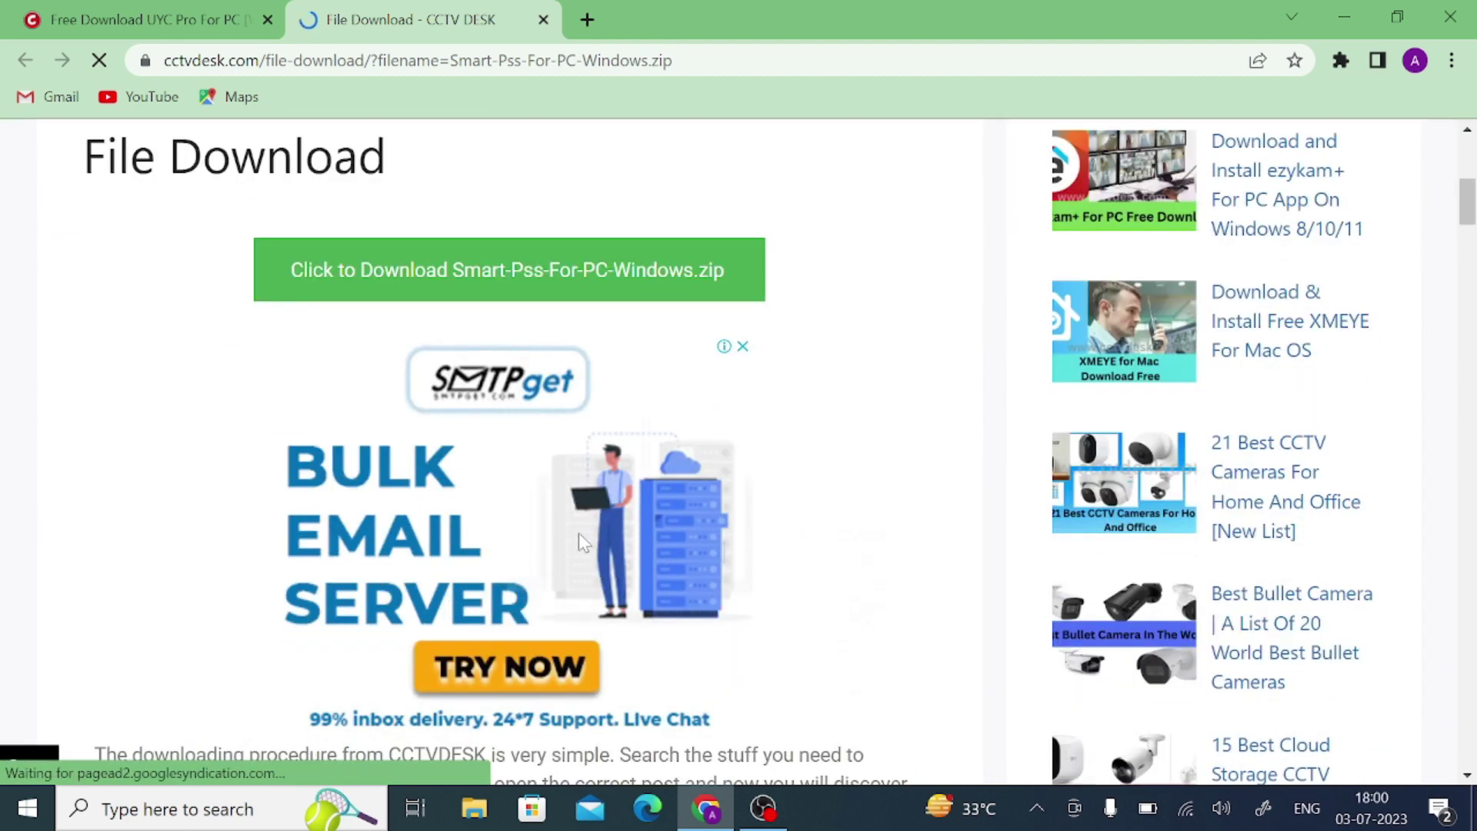
left_click(486, 288)
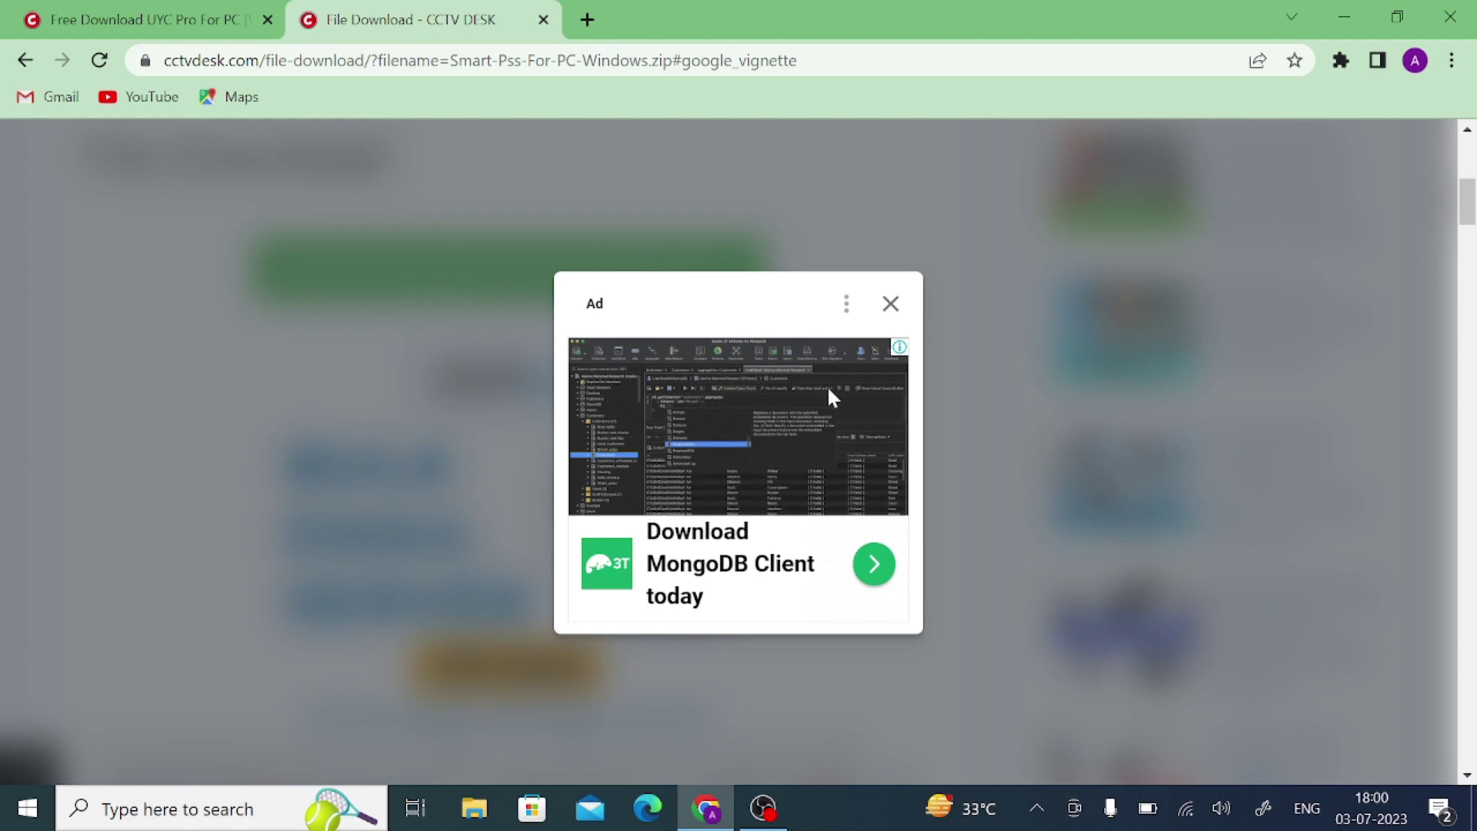
left_click(891, 304)
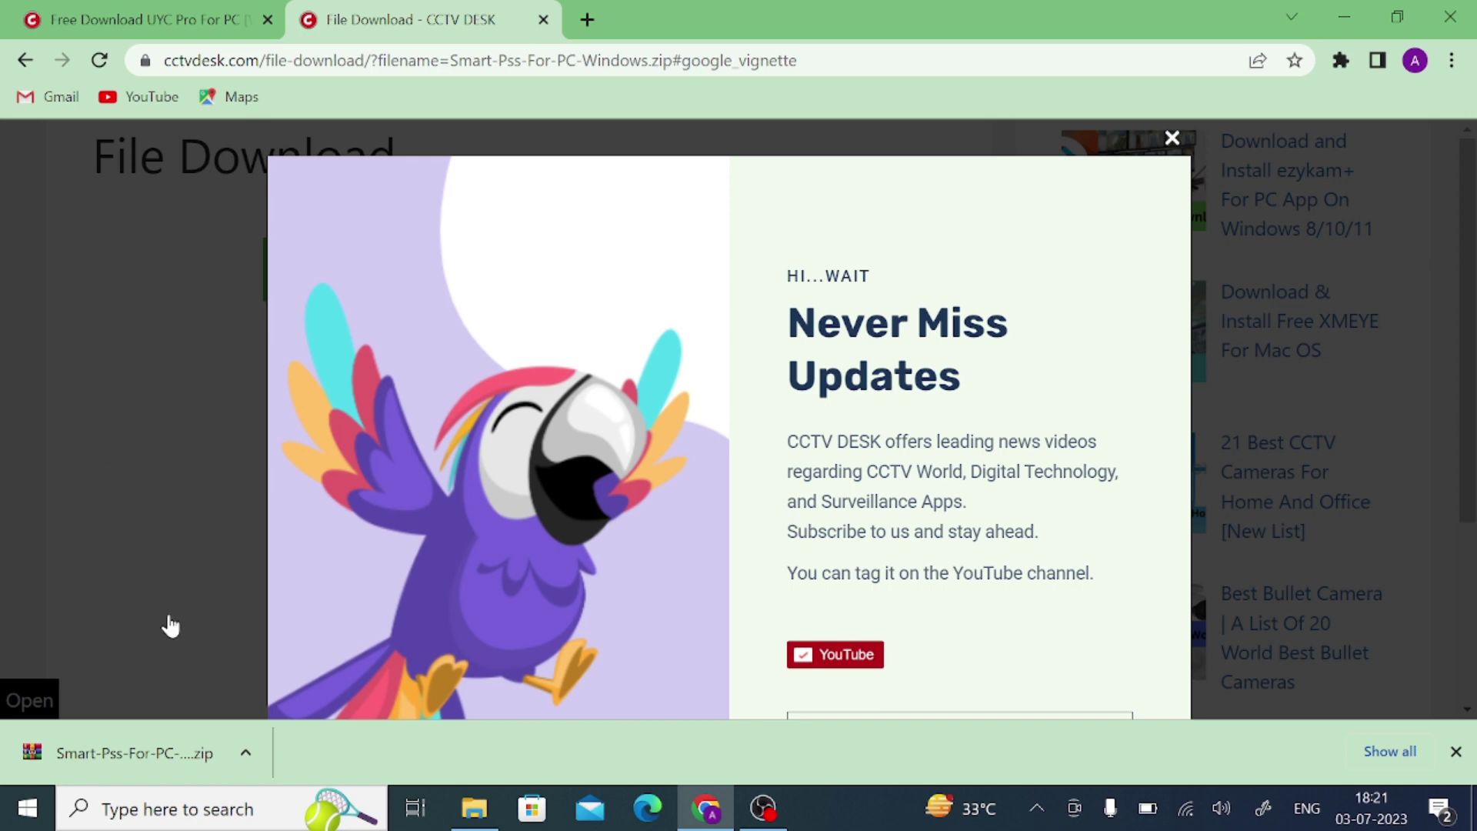
Step: Show the downloaded zip in its folder and extract it to 'Smart-Pss-For-PC-Windows (1)'
left_click(247, 754)
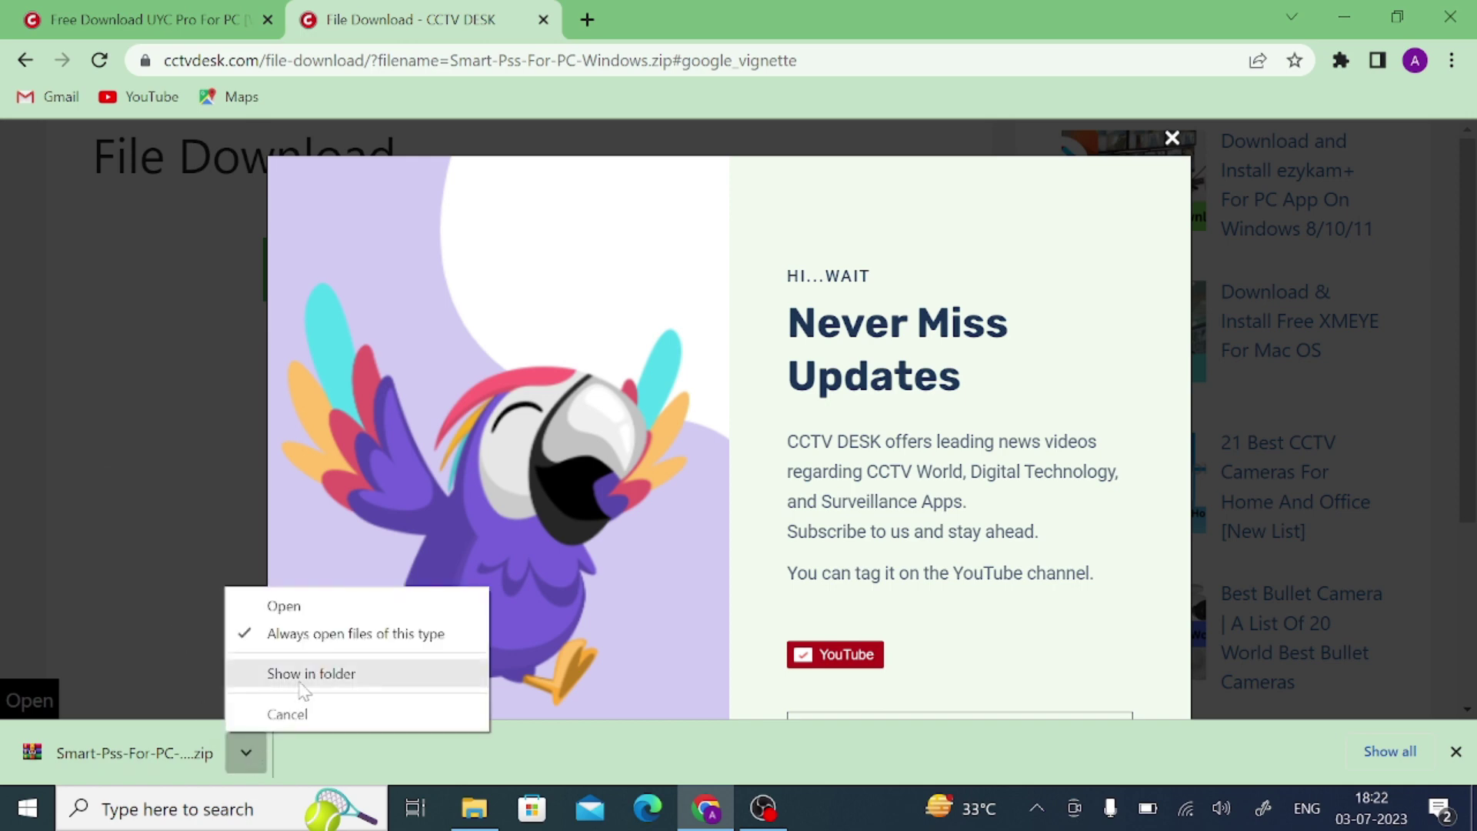
left_click(300, 683)
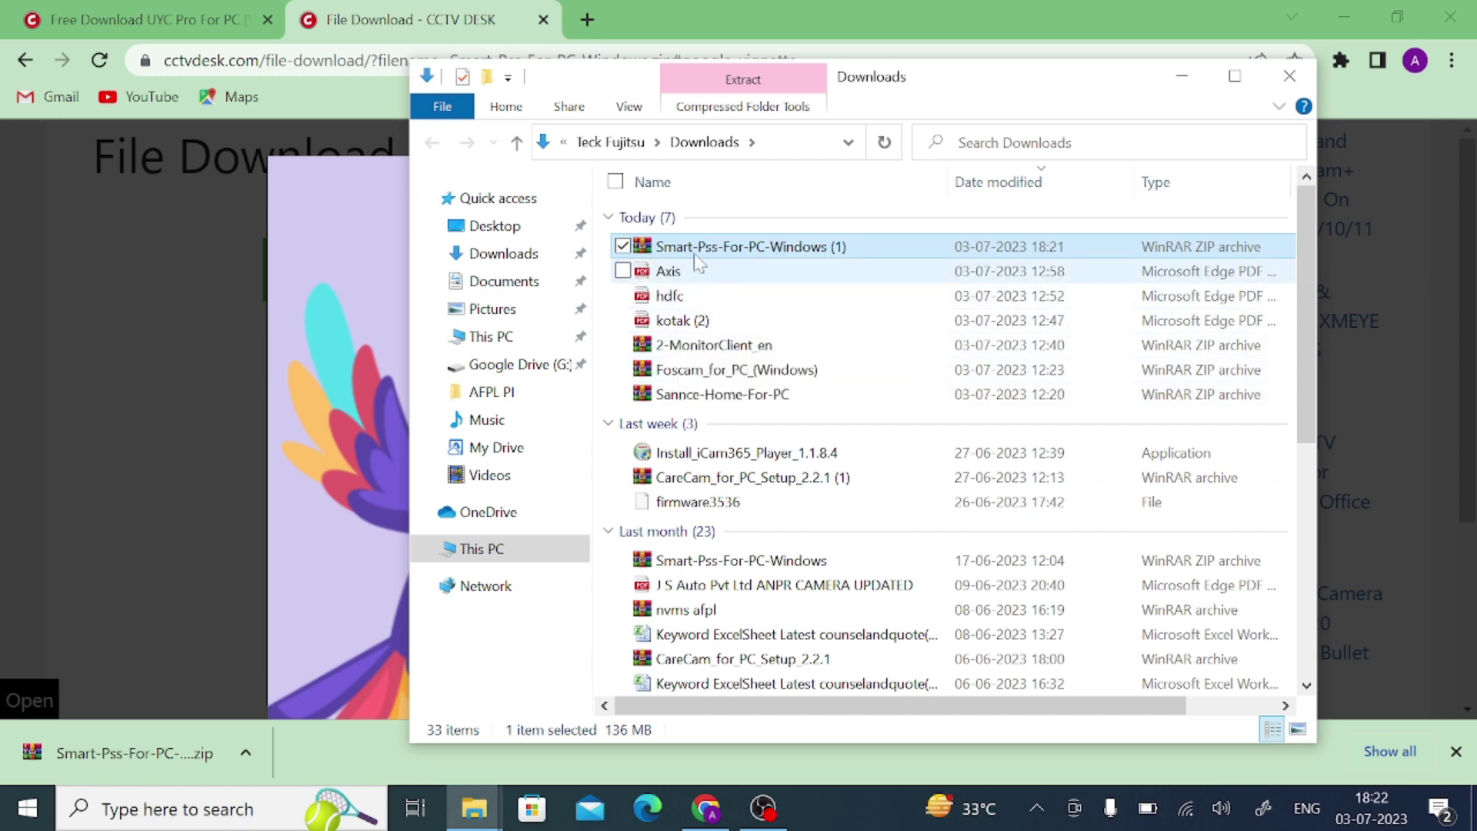
right_click(742, 246)
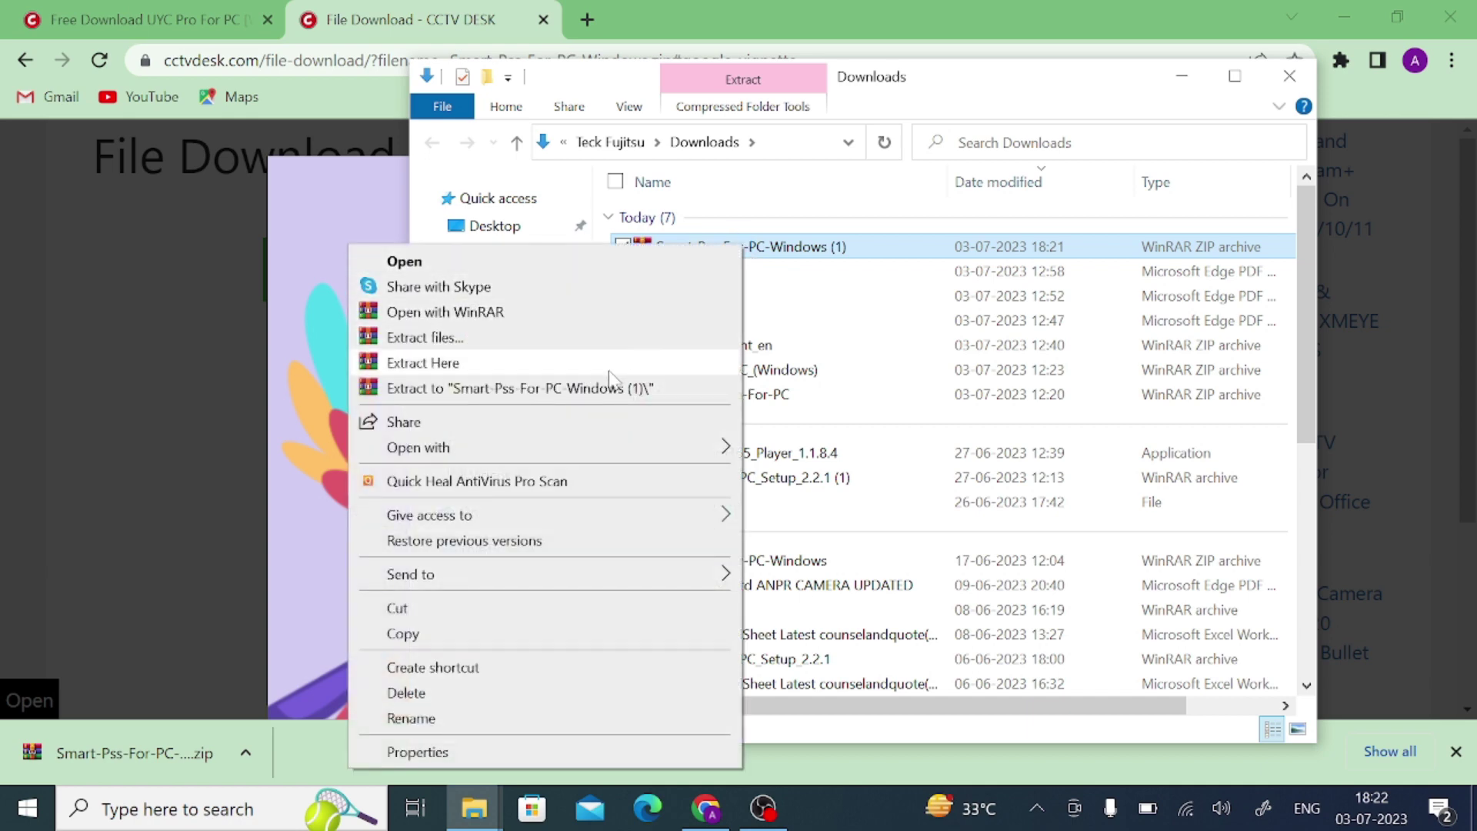
left_click(577, 393)
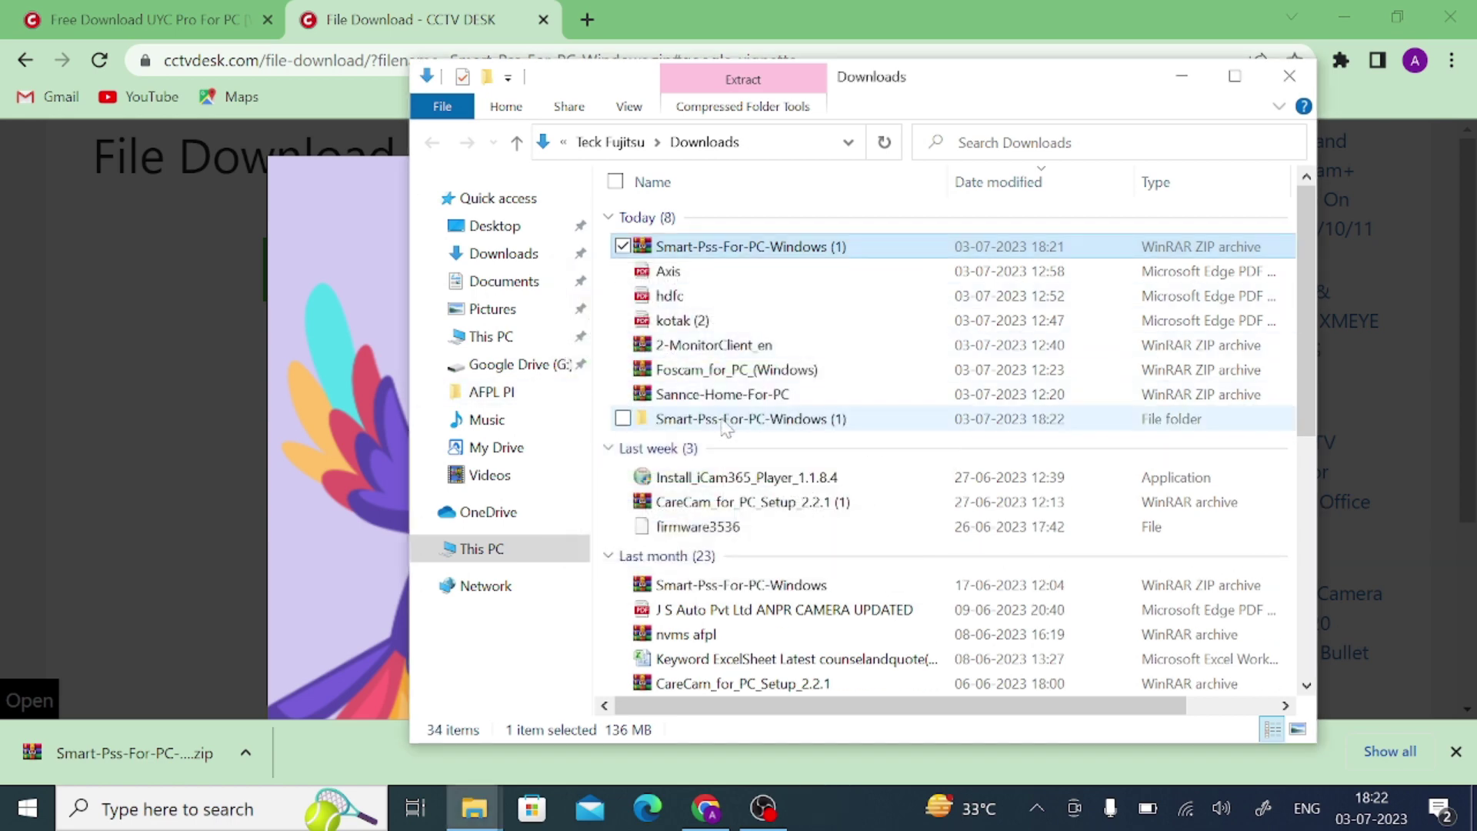
Step: Open the extracted folders and bring up actions for the gdmss lite for pc application
double_click(723, 420)
double_click(704, 223)
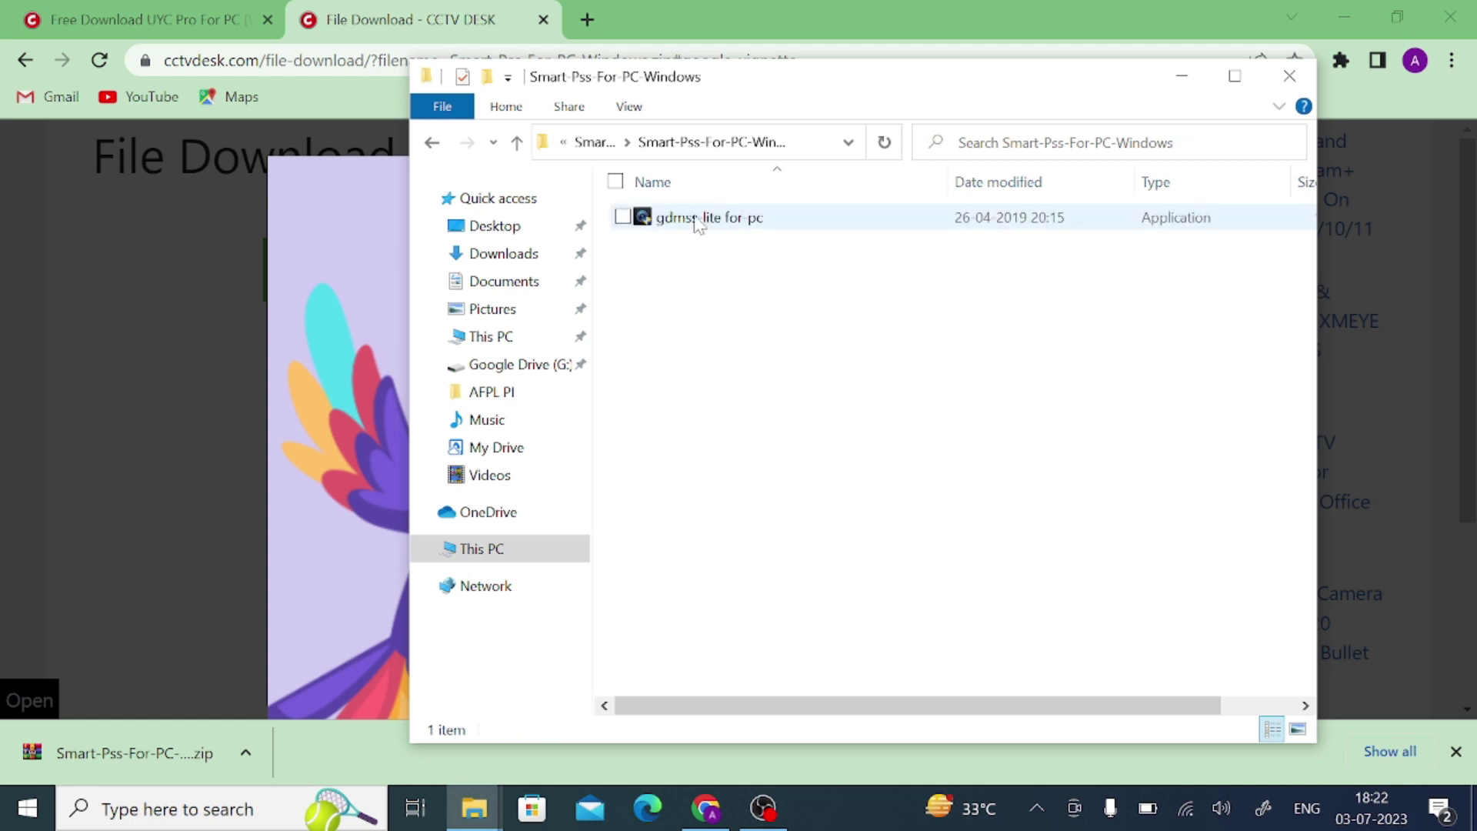
left_click(696, 221)
right_click(697, 222)
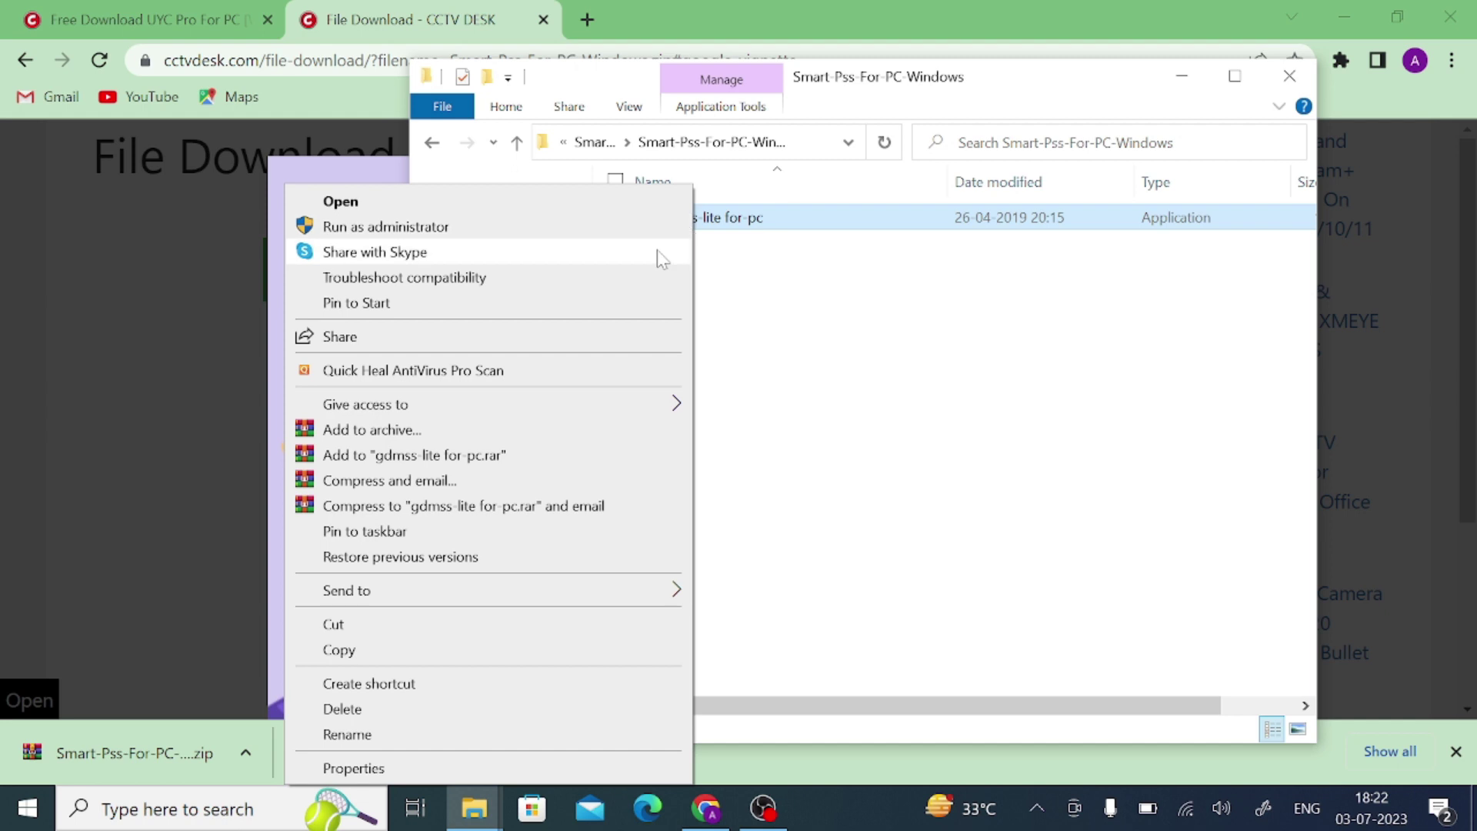
Step: Run the installer as administrator, accept the licence, and install SmartPSS and Storage Service to the default path
left_click(399, 228)
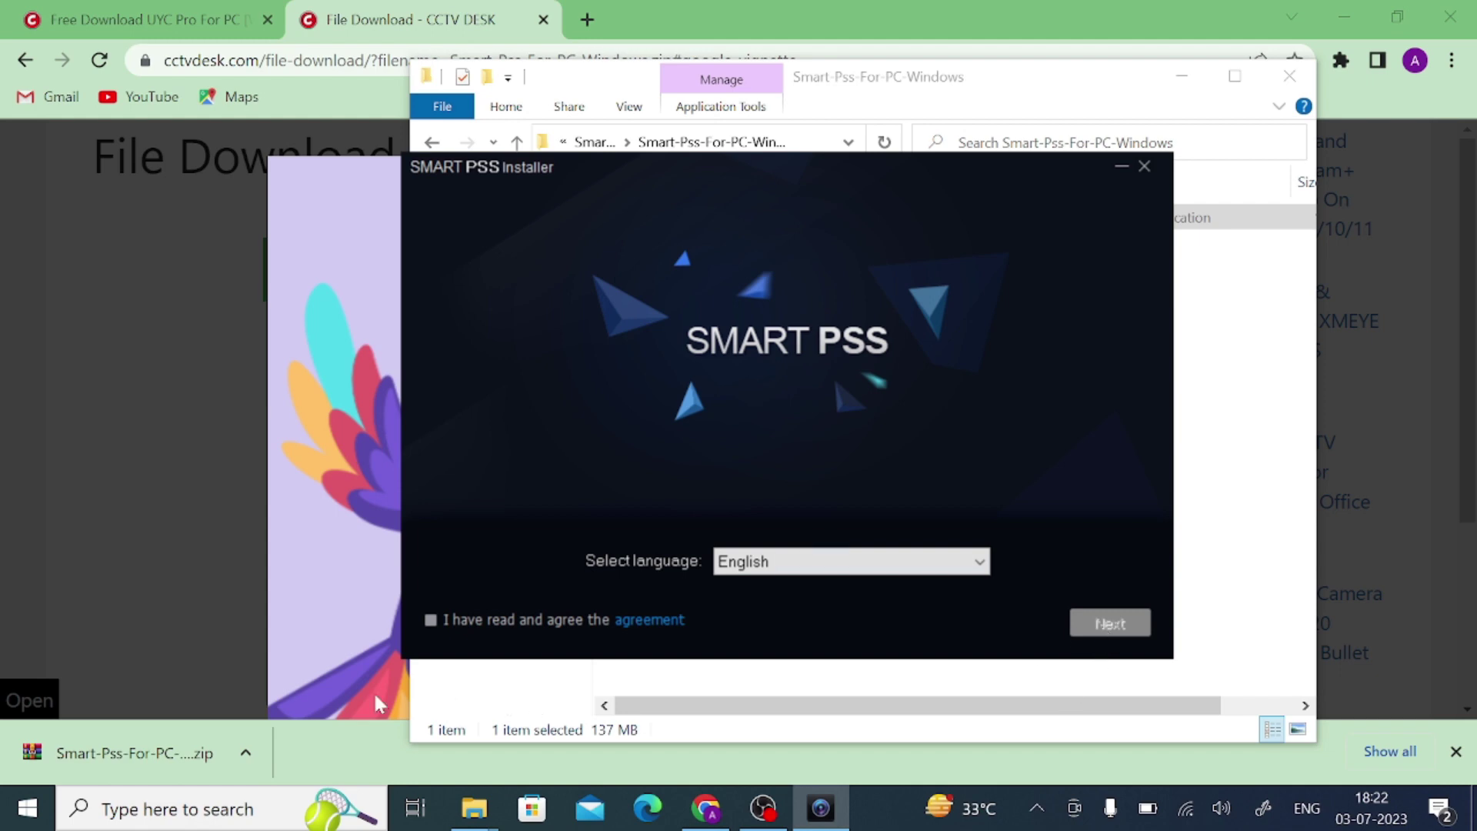
left_click(430, 620)
left_click(1091, 629)
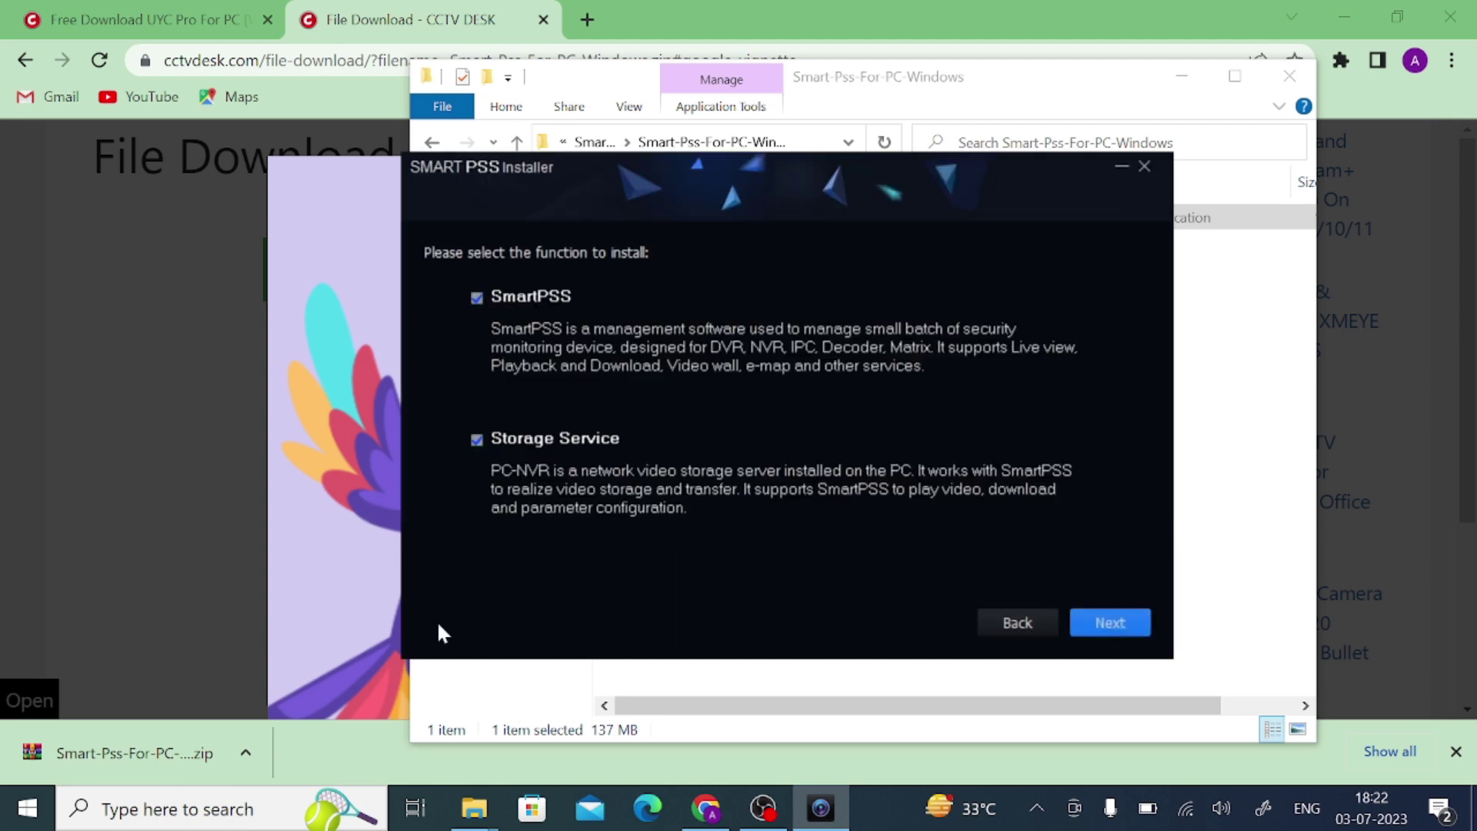
left_click(1110, 625)
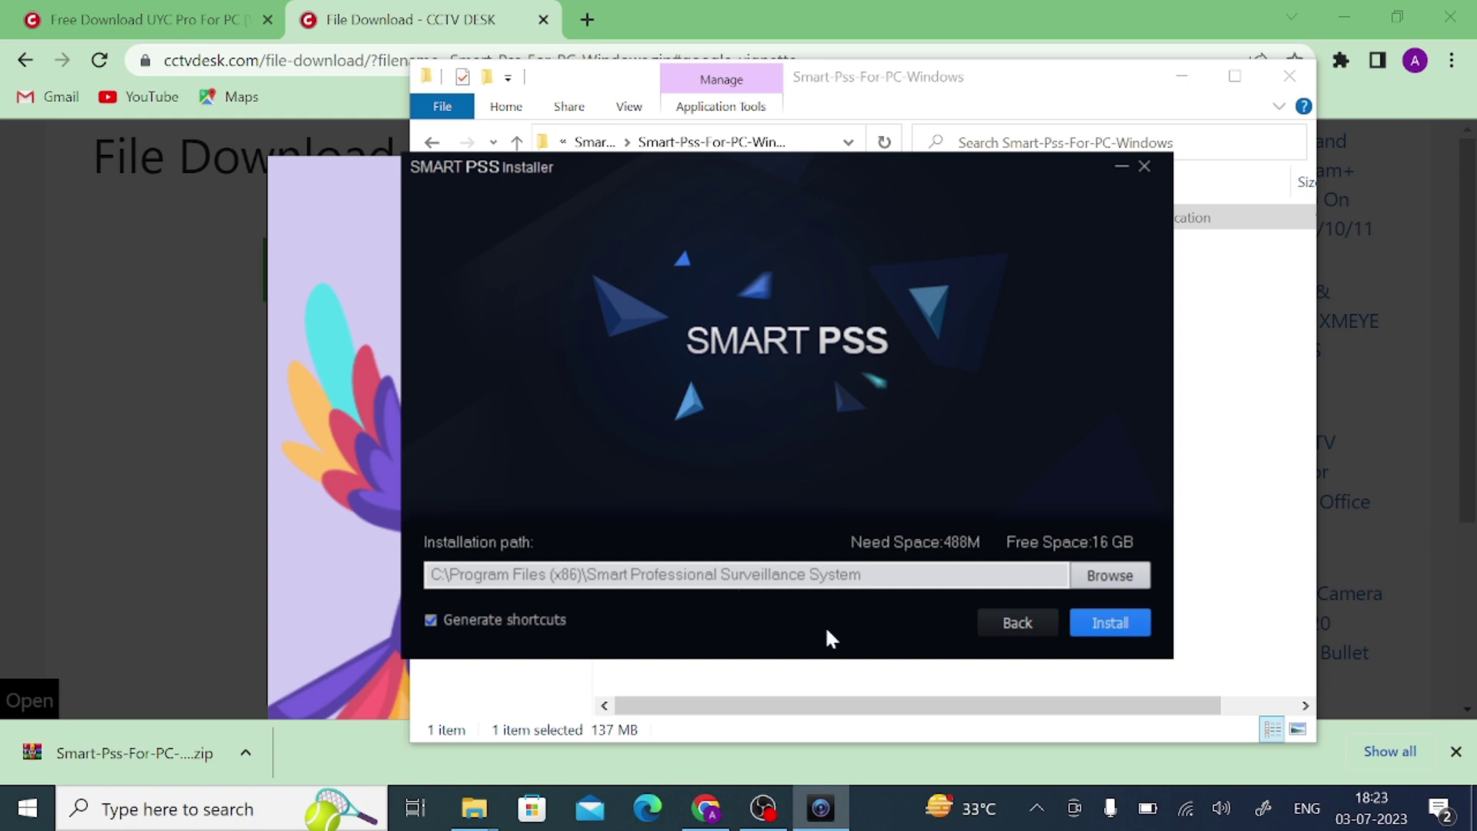
left_click(1100, 635)
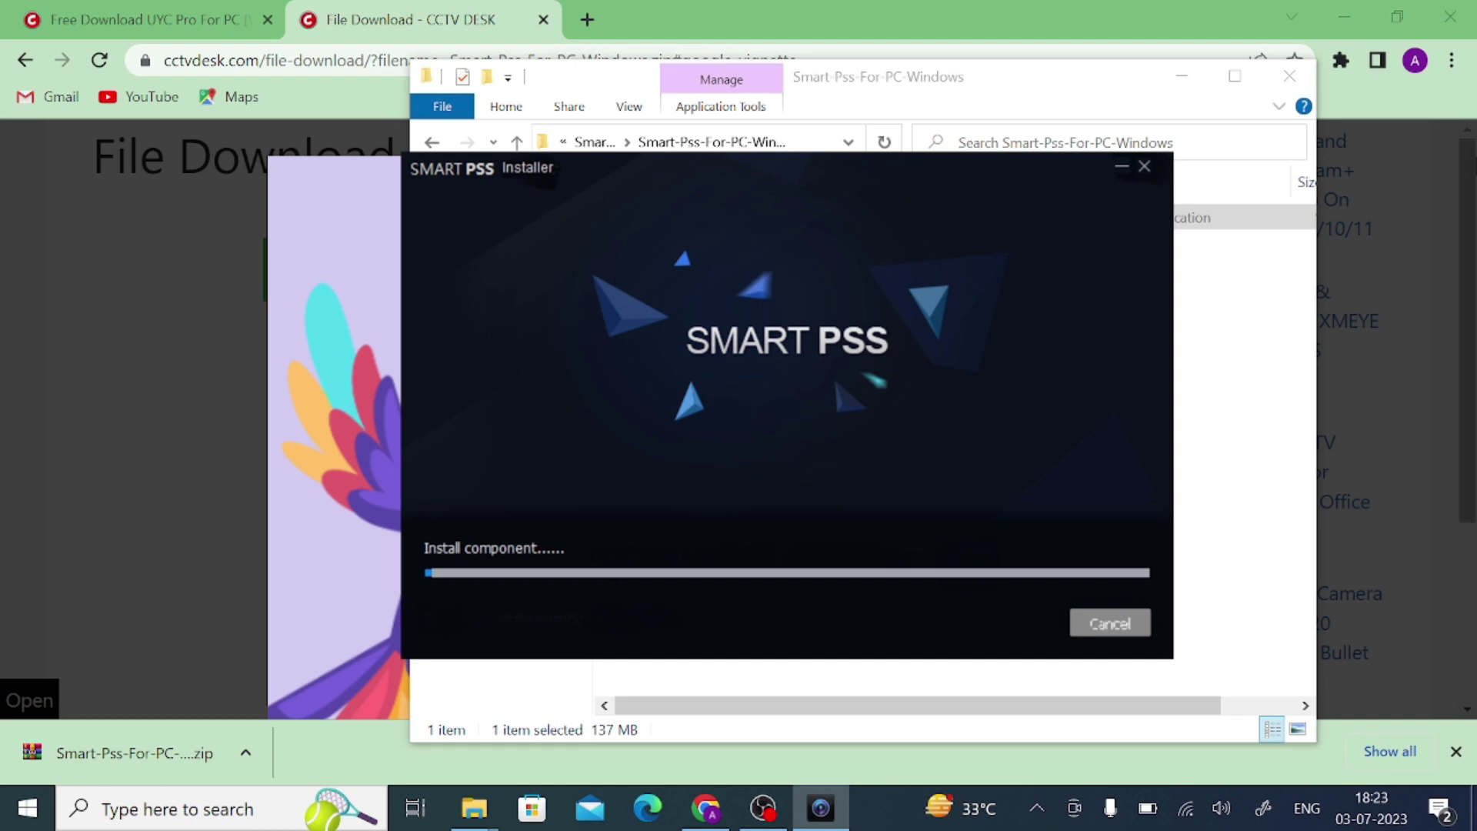